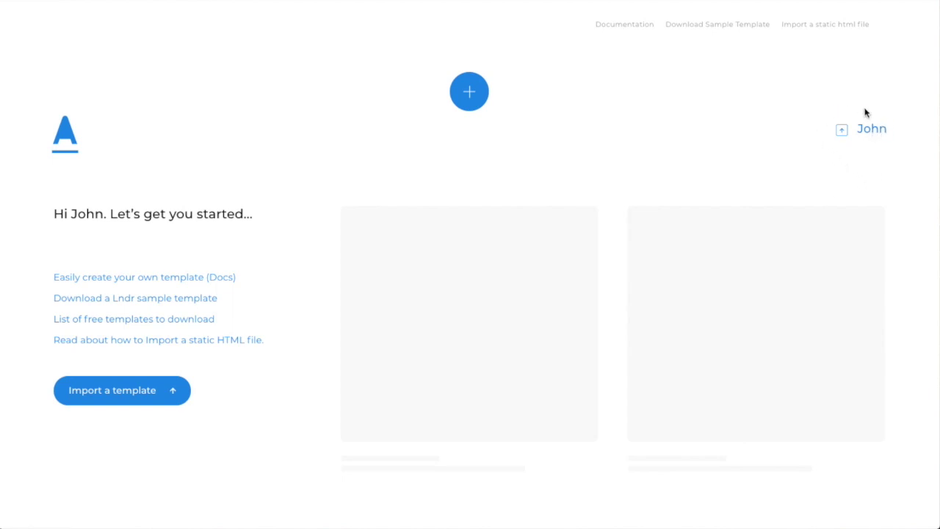
Step: Open the Lndr account settings and examine the profile details and the API token under Connections/Api
left_click(864, 135)
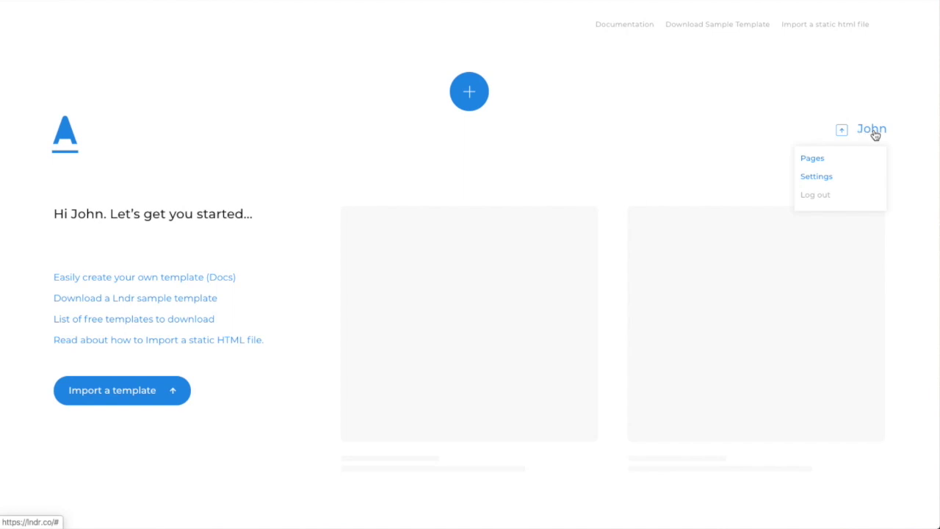
left_click(821, 182)
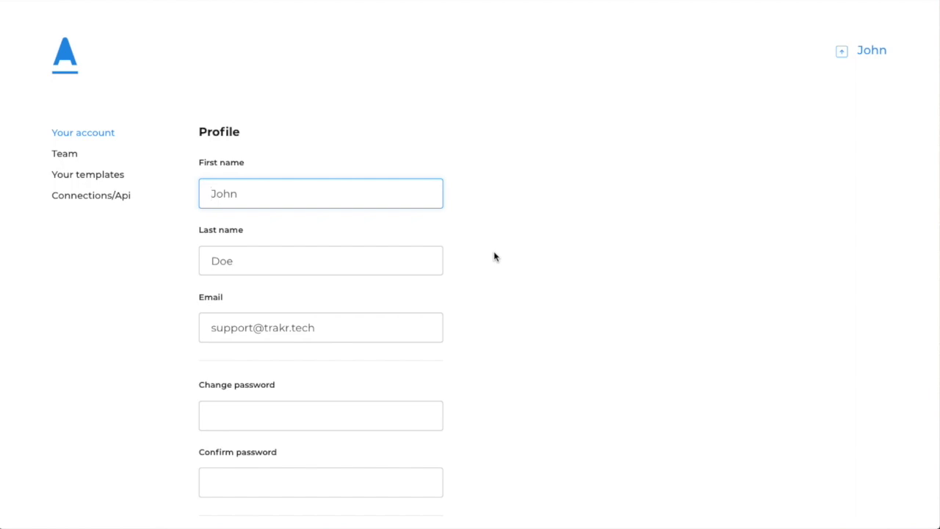
key("Tab")
left_click(96, 199)
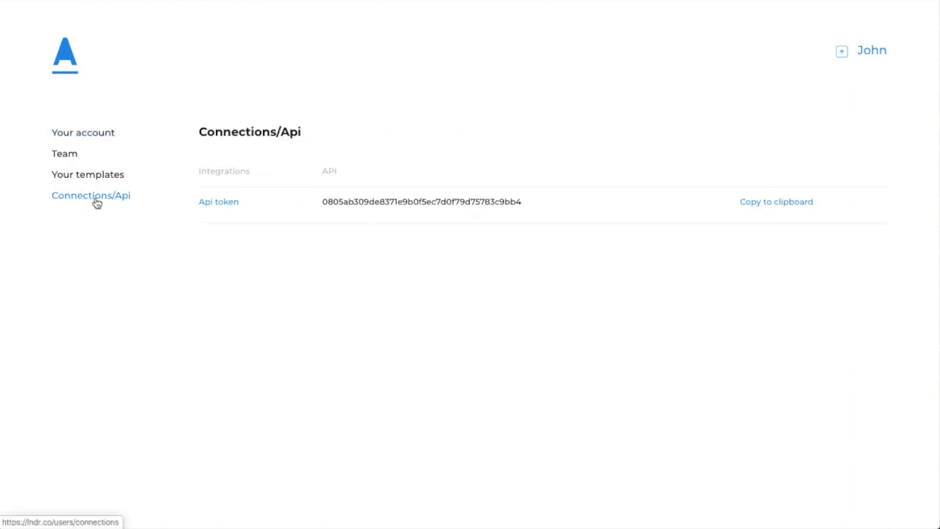
double_click(412, 202)
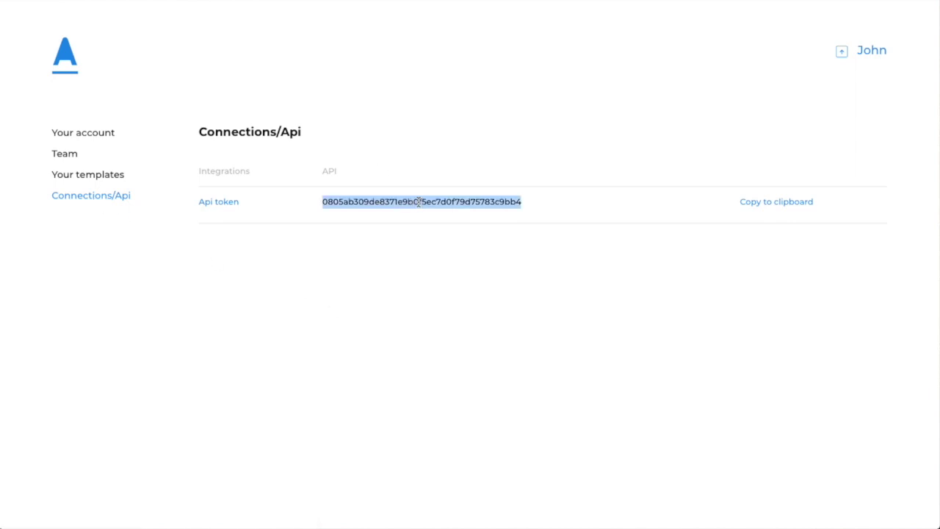
left_click(420, 202)
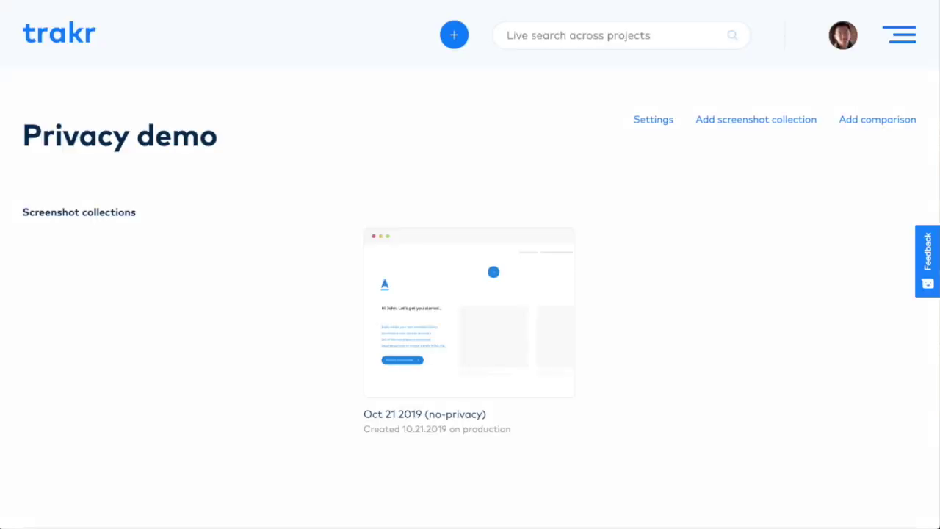
left_click(440, 318)
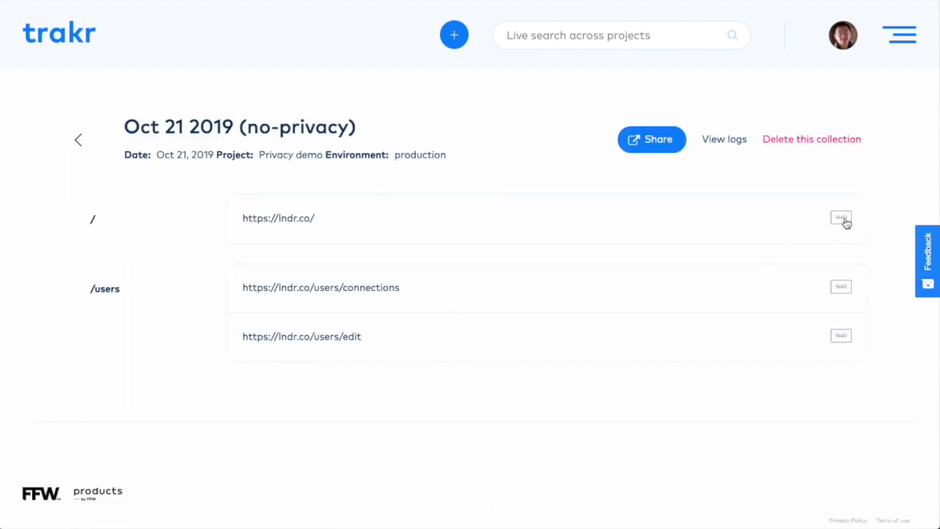
left_click(842, 220)
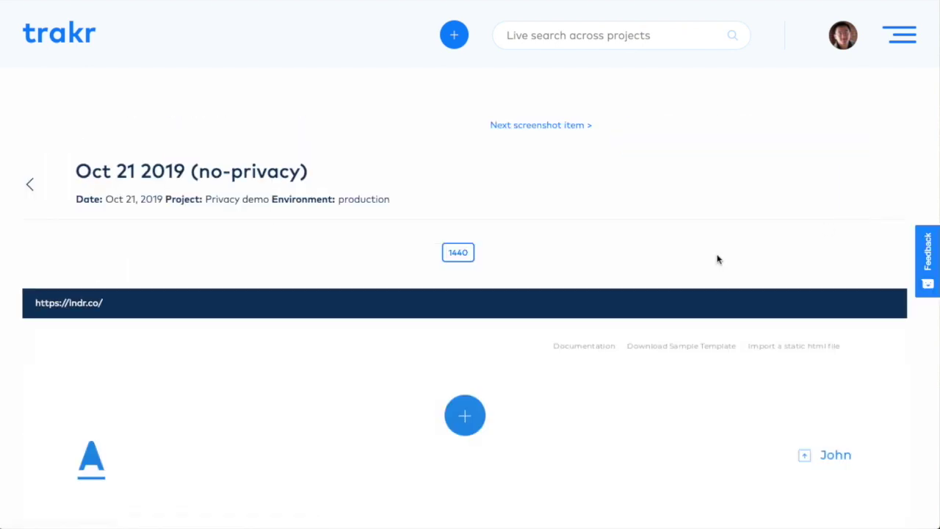
scroll(719, 259, "down", 5)
scroll(719, 259, "up", 1)
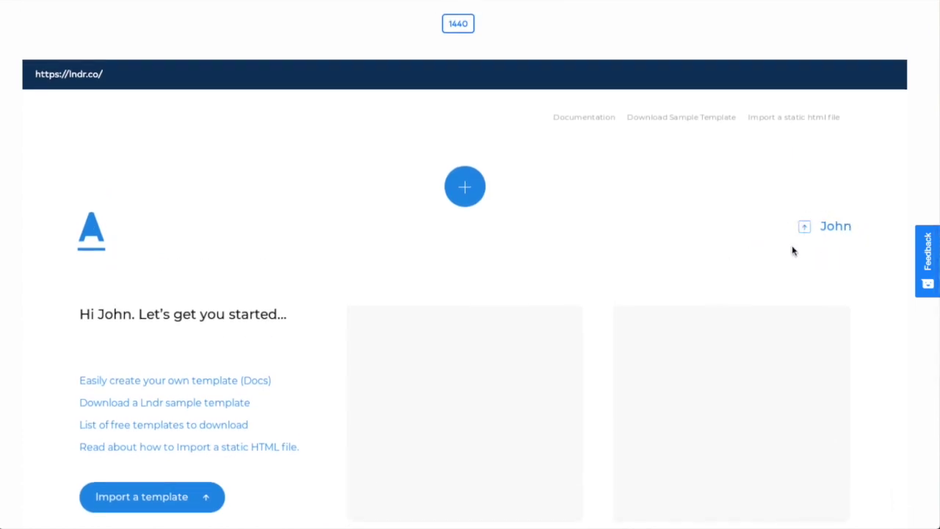
left_click(834, 231)
scroll(825, 228, "up", 3)
Step: Go to the collection's /users/connections screenshot and check whether it exposes the API token
left_click(512, 109)
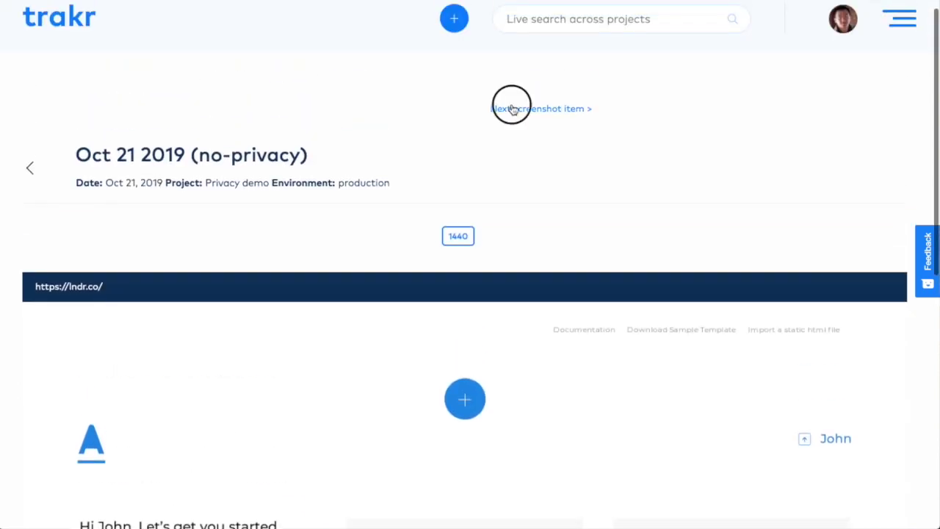
scroll(513, 107, "down", 5)
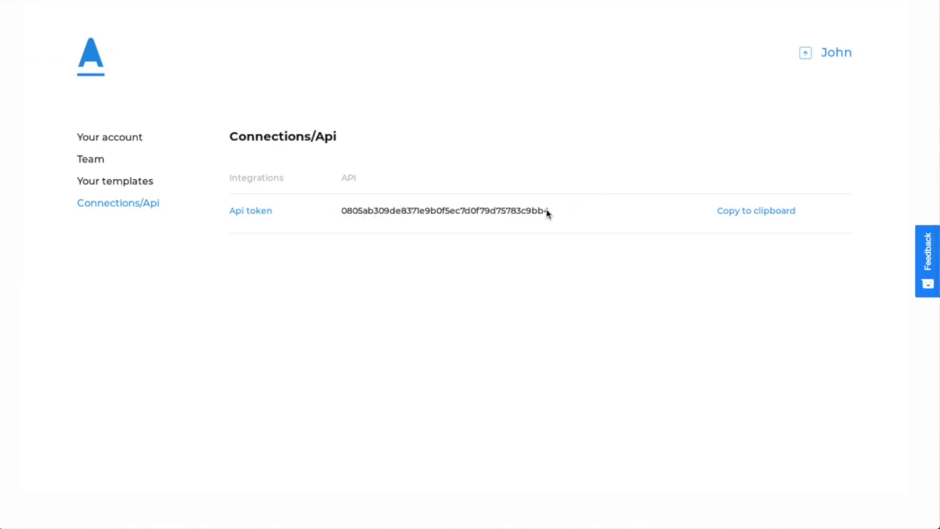
scroll(546, 213, "up", 5)
Step: Check the /users/edit screenshot for exposed profile fields, and return to the collection overview
left_click(560, 125)
scroll(419, 185, "down", 2)
scroll(415, 185, "down", 2)
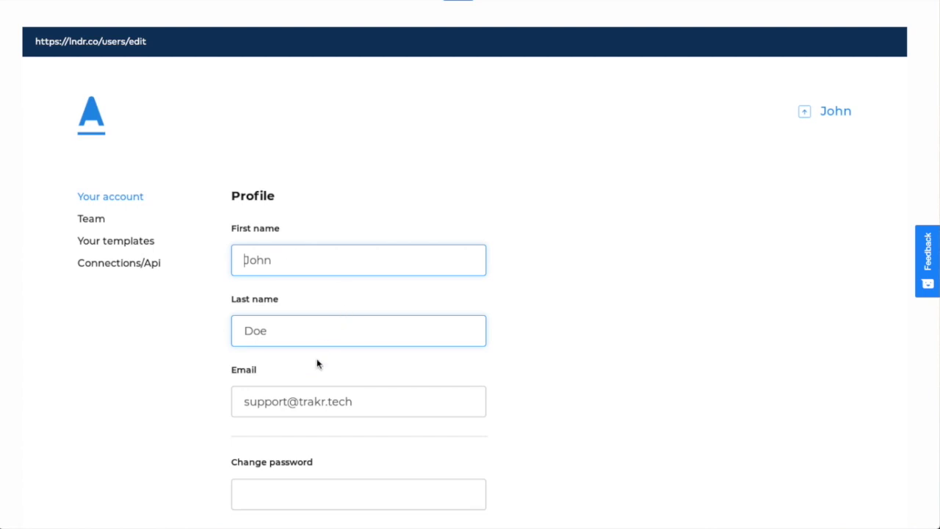
scroll(318, 364, "up", 4)
left_click(31, 191)
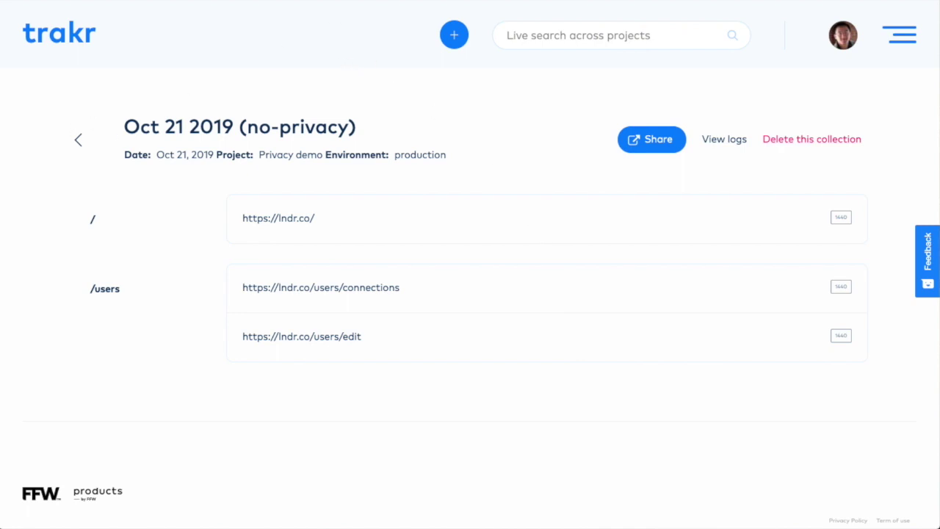
Step: Open the Advanced settings of the Privacy demo project at the screenshot modification options
key("ctrl+Tab")
left_click(79, 139)
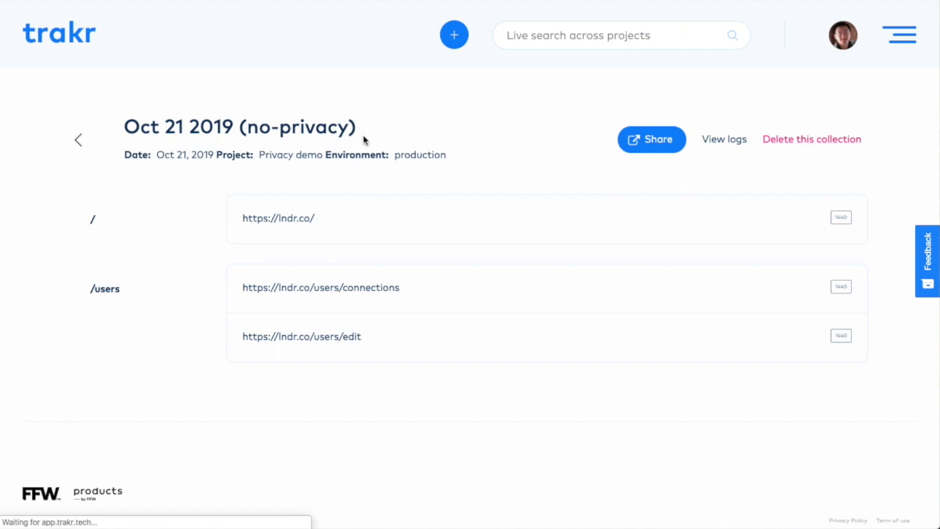
left_click(653, 119)
left_click(661, 121)
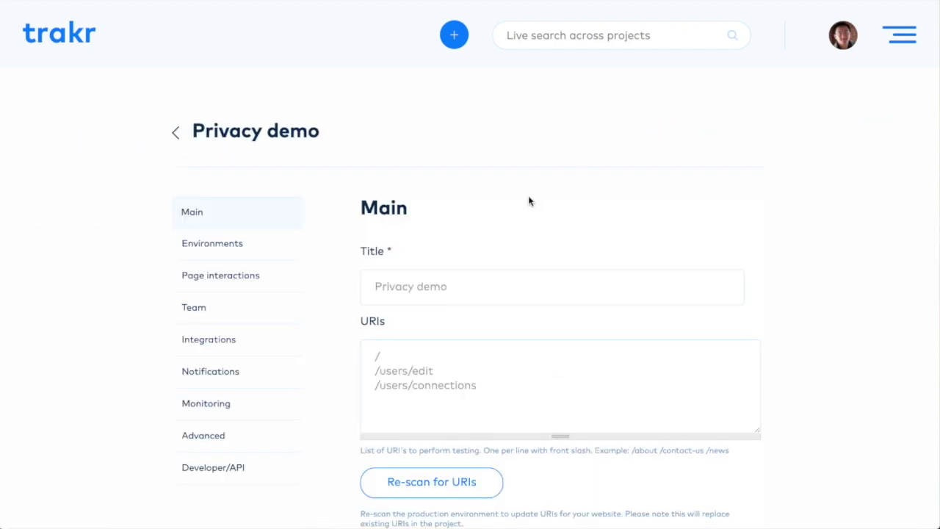
scroll(104, 271, "down", 1)
left_click(213, 393)
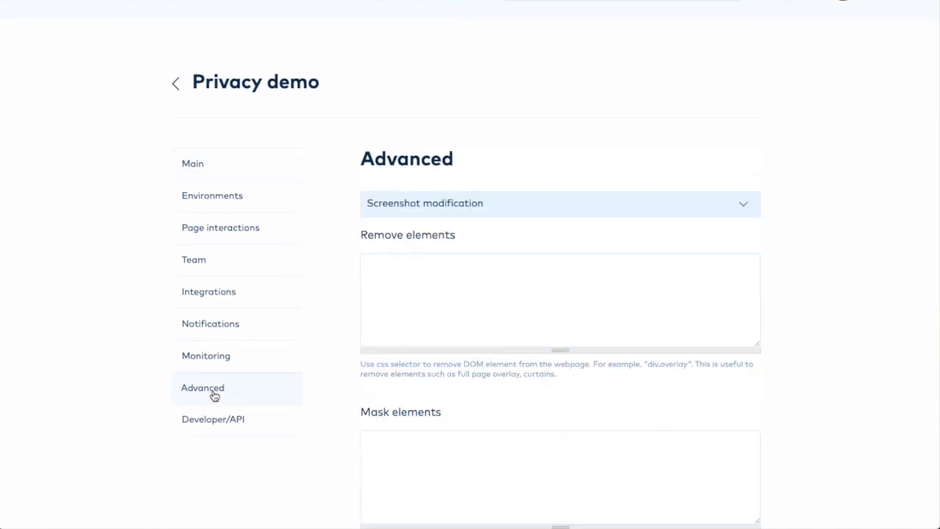
scroll(361, 235, "down", 3)
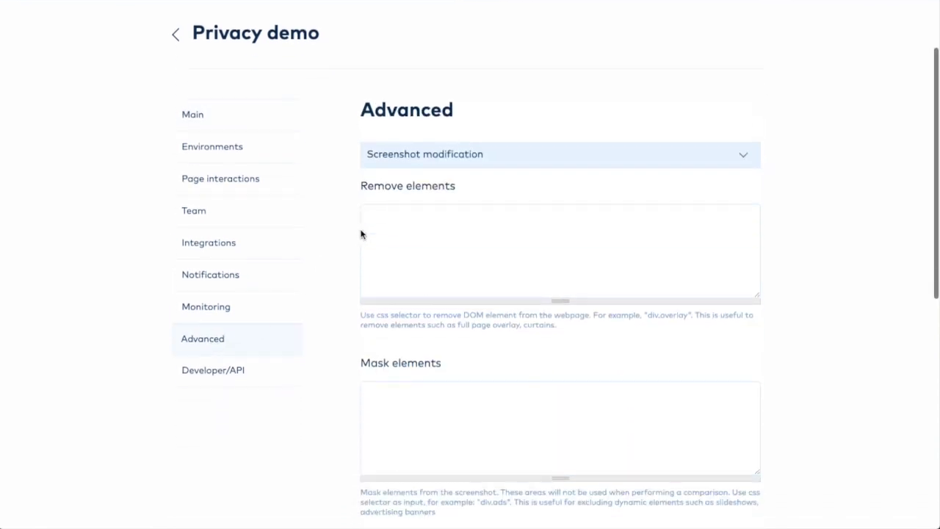
Step: Copy the unique selector of the account name link on the Lndr page and add .admin-menu__item > .desktop-view to Trakr's masked elements
left_click(413, 317)
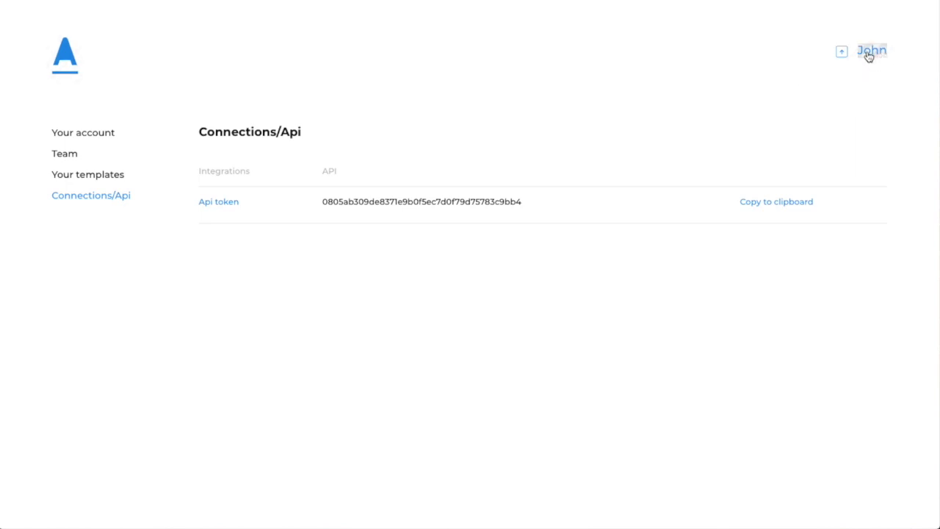
right_click(870, 51)
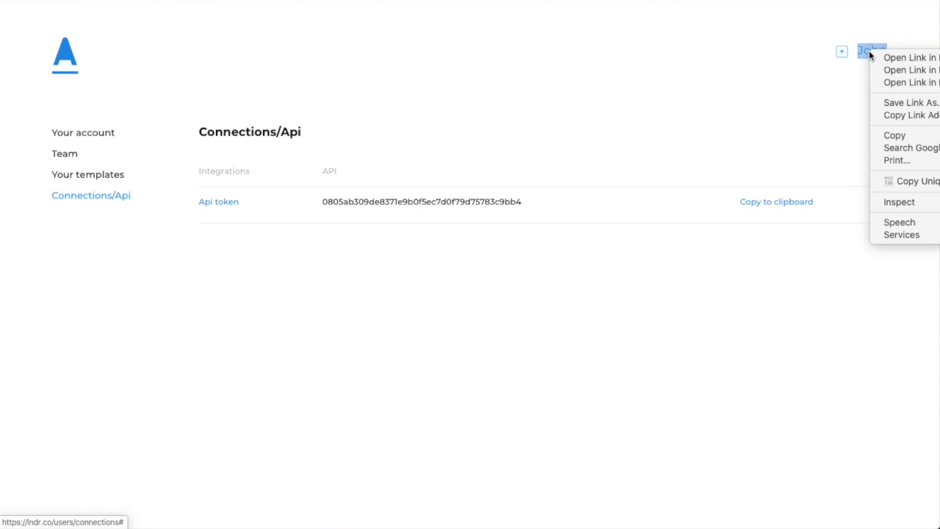
left_click(914, 186)
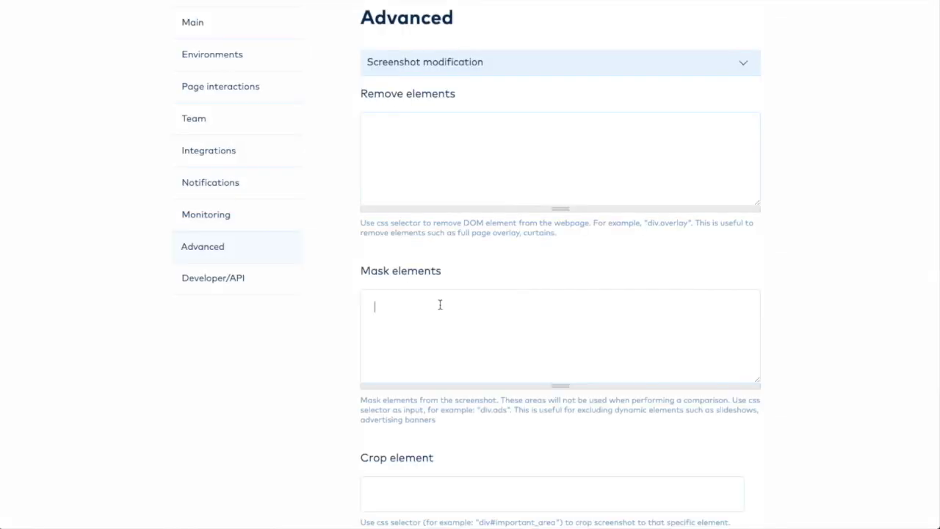
type(".admin-menu__item > .desktop-view")
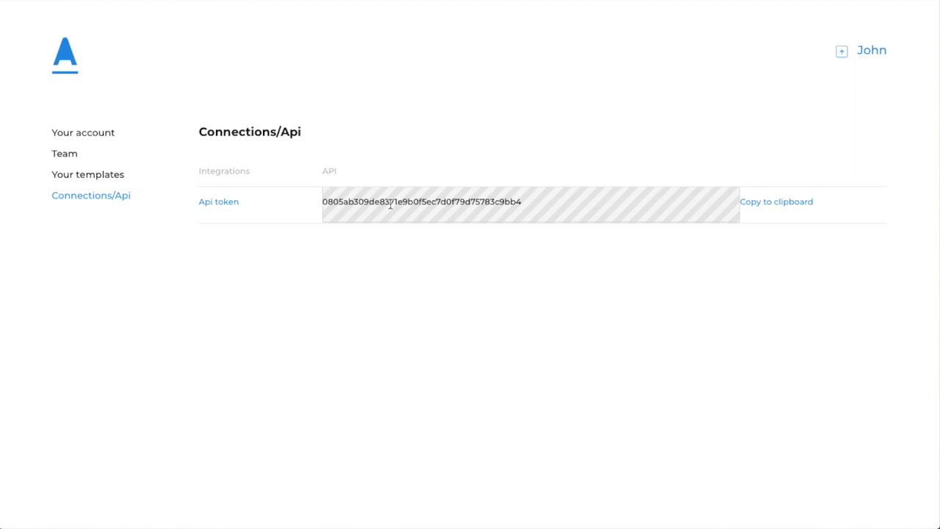
Step: Copy the unique selector of the API token on Lndr's Connections/Api page and add #user_api_token to Trakr's masked elements
right_click(390, 206)
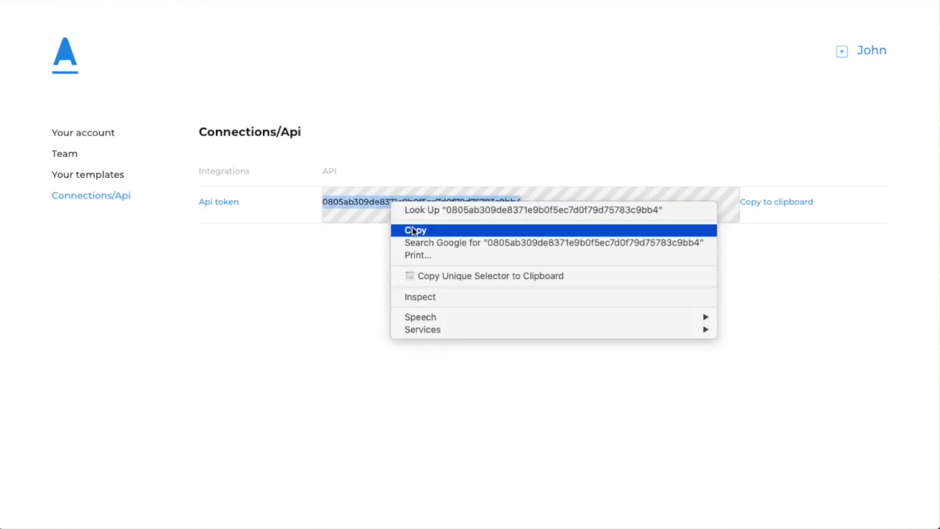
left_click(406, 275)
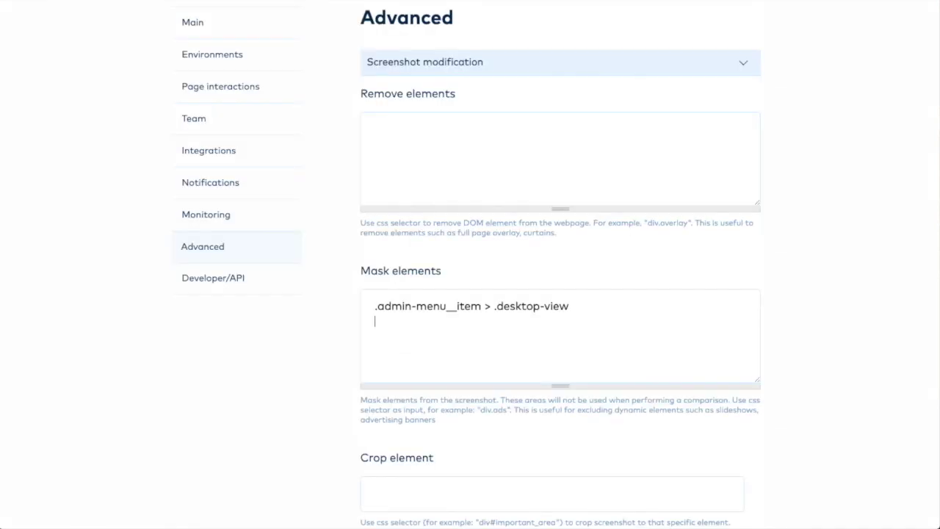
key("Return")
key("ctrl+v")
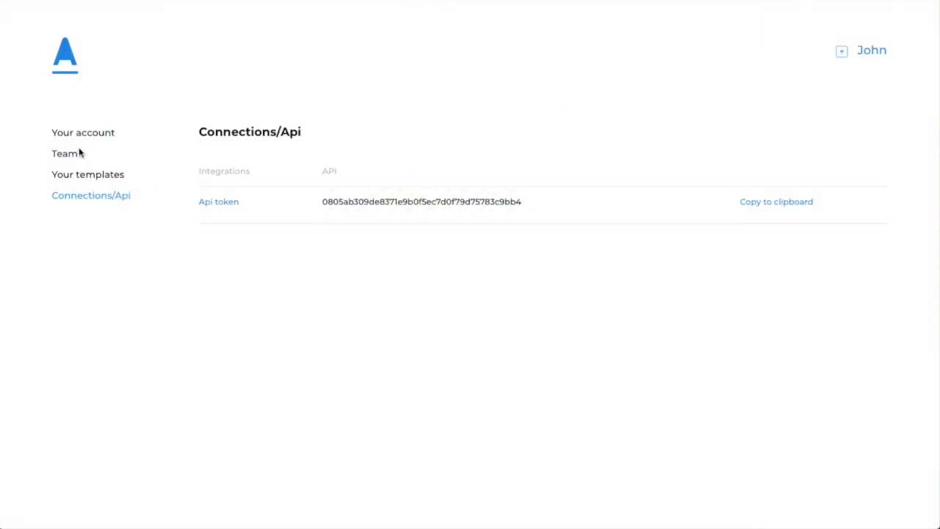
Step: Copy the unique selector of the first name field on the Lndr profile page and add #user_first_name to Trakr's masked elements
left_click(81, 142)
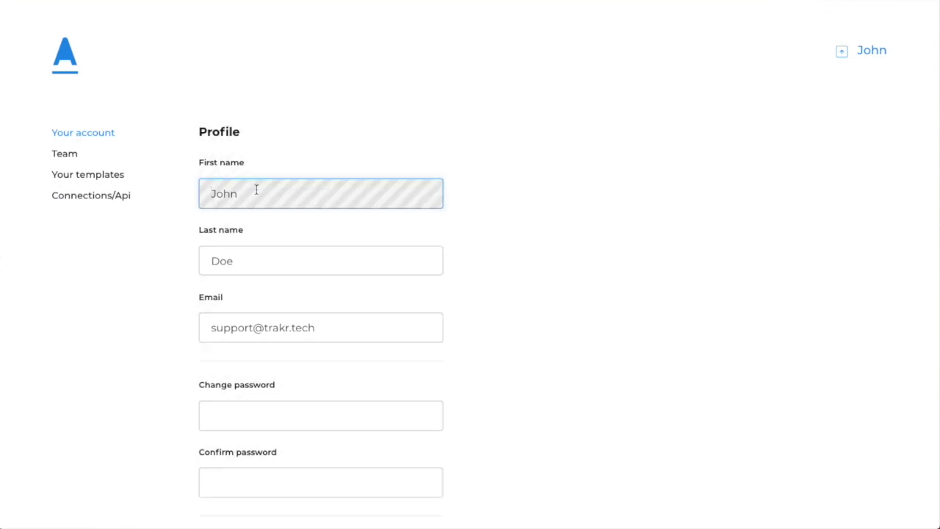
right_click(257, 191)
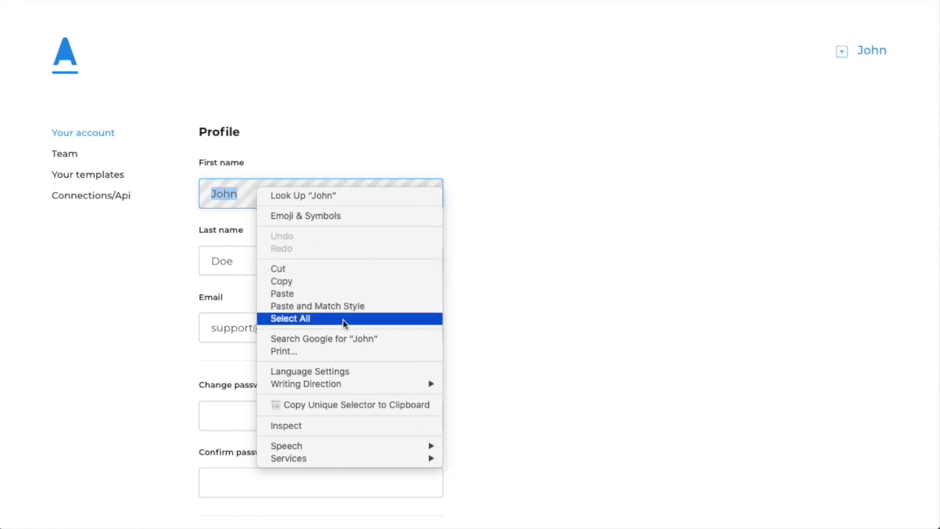
left_click(372, 405)
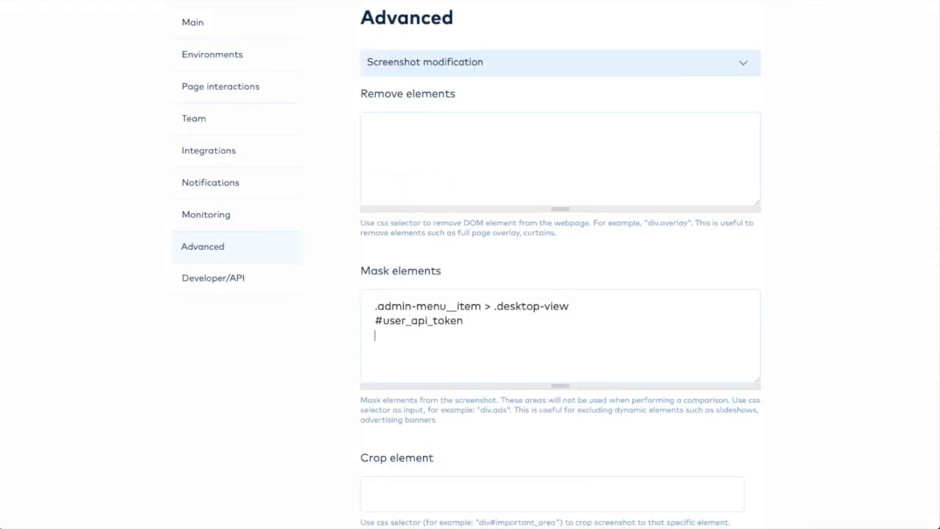
key("ctrl+v")
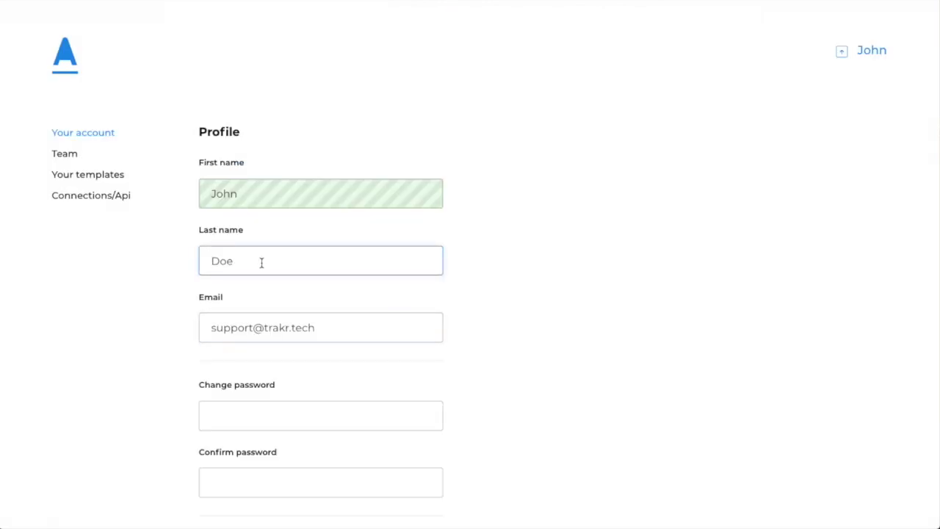
Step: Copy the unique selector of the Lndr profile's last name field and add #user_last_name on a new line of Trakr's masked elements
left_click(262, 263)
right_click(244, 261)
left_click(338, 175)
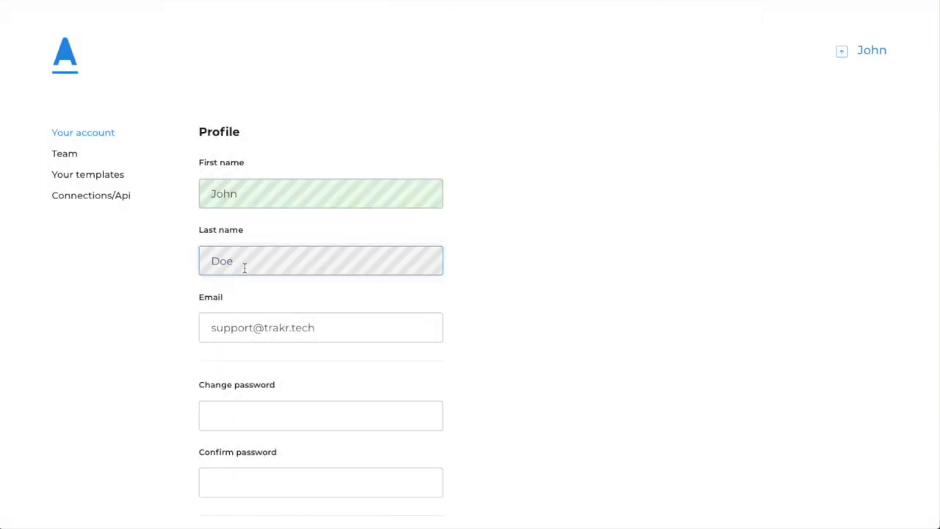
right_click(247, 261)
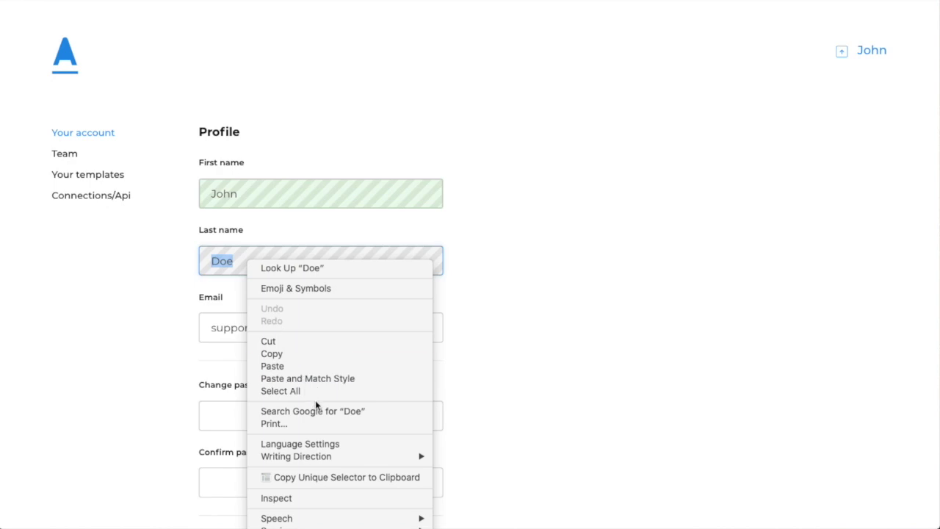
left_click(370, 479)
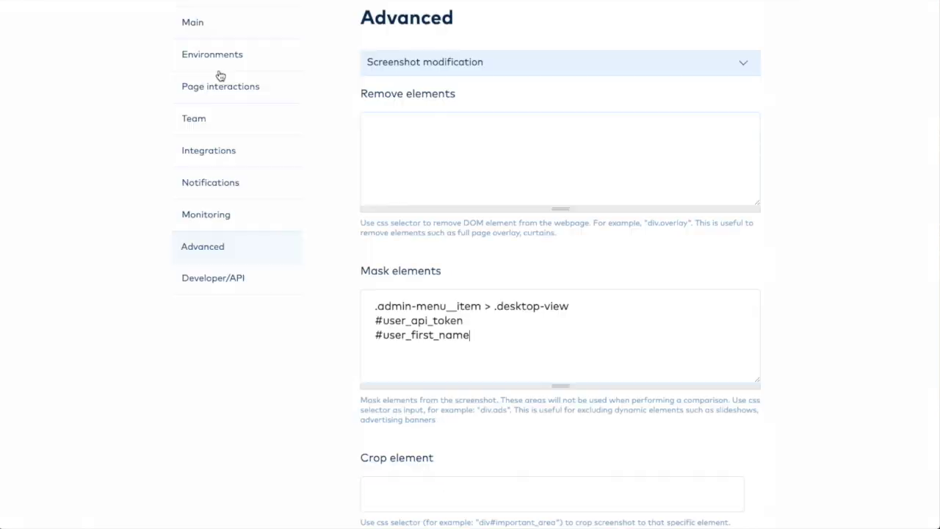
key("Return")
key("ctrl+v")
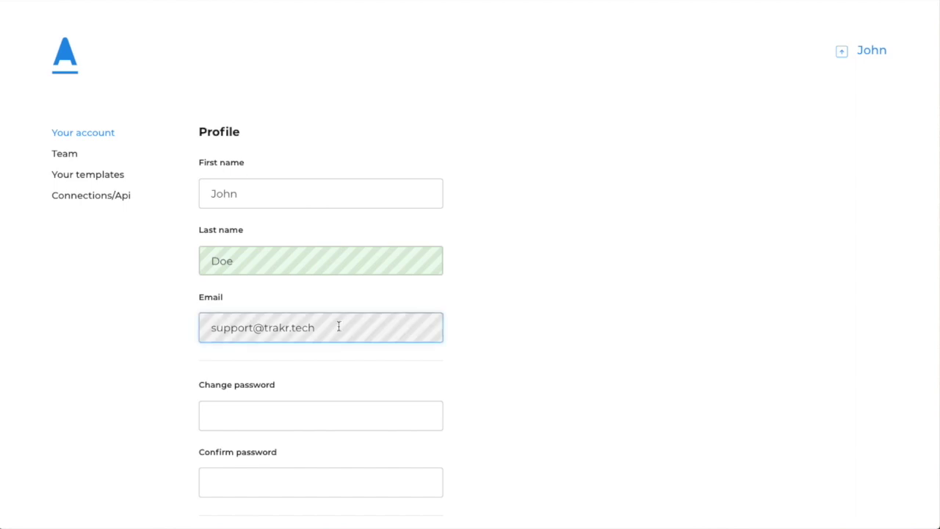
Step: Copy the unique selector of the Lndr profile's email field and add #user_email on a new line of Trakr's masked elements
right_click(338, 327)
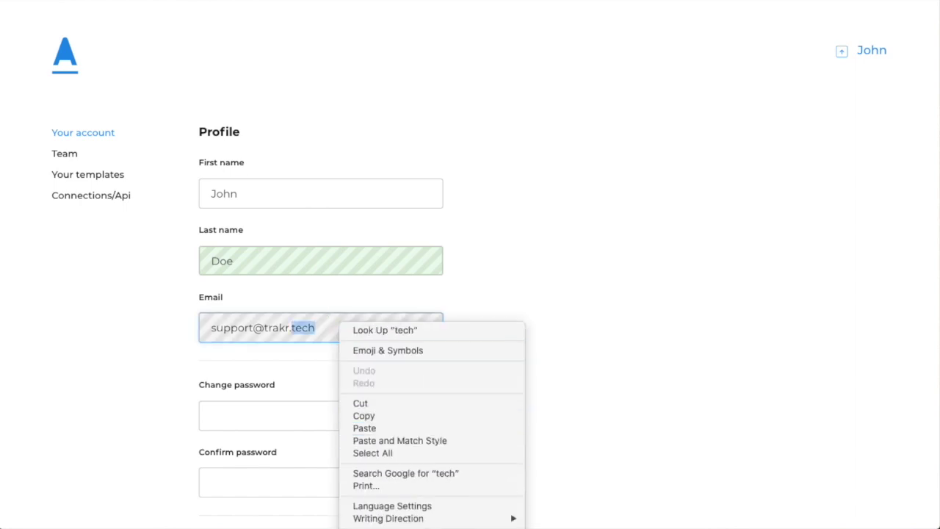
left_click(204, 357)
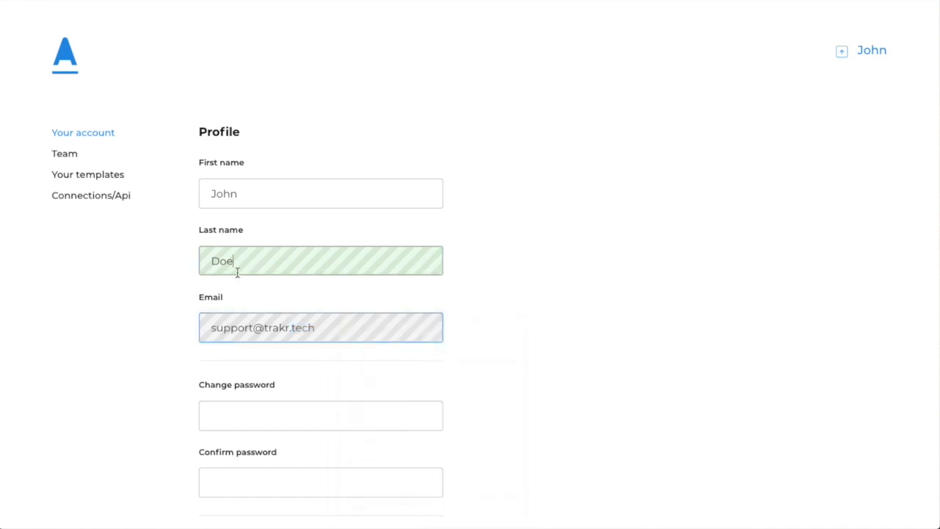
right_click(374, 334)
left_click(226, 60)
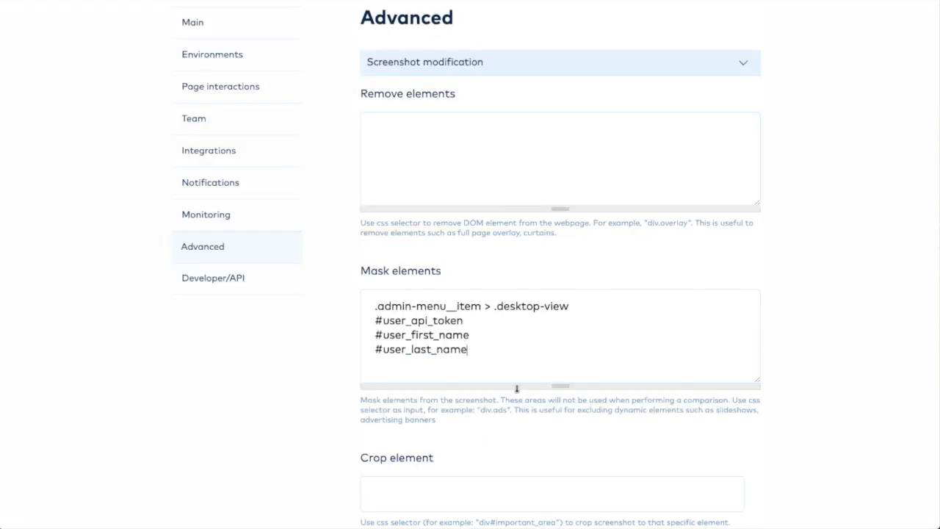
key("Return")
type("#user_email")
scroll(346, 235, "down", 5)
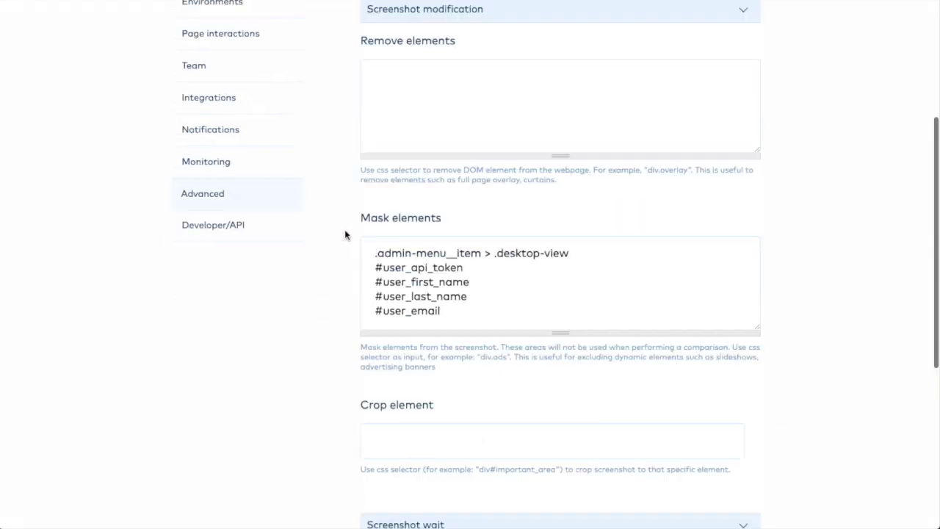
Step: Save the project settings and start a new screenshot collection for Privacy demo, entering "privacy" in its name
left_click(394, 499)
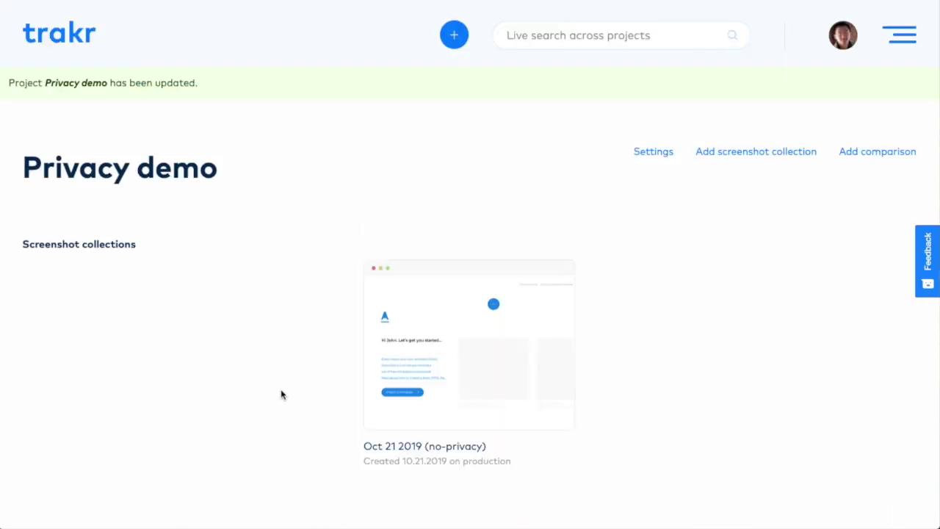
left_click(742, 151)
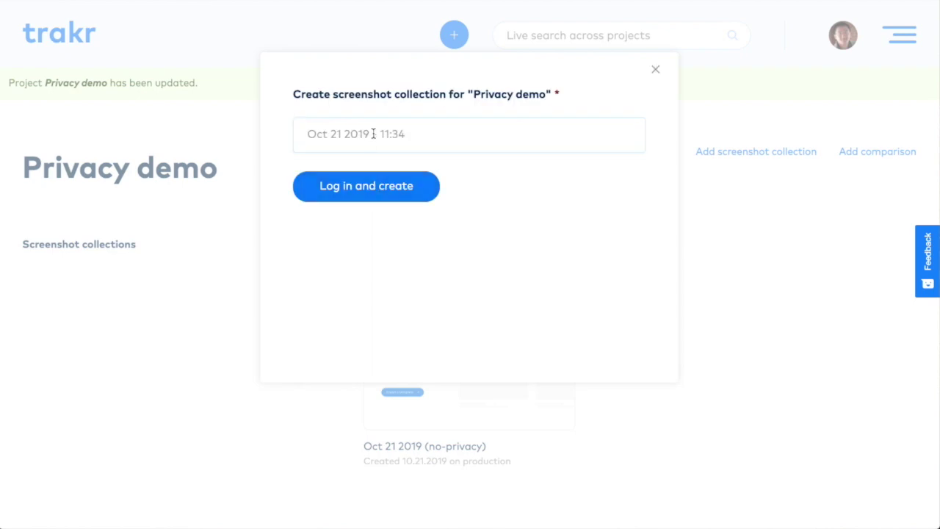
left_click_drag(373, 134, 447, 135)
type("privacy")
left_click(380, 186)
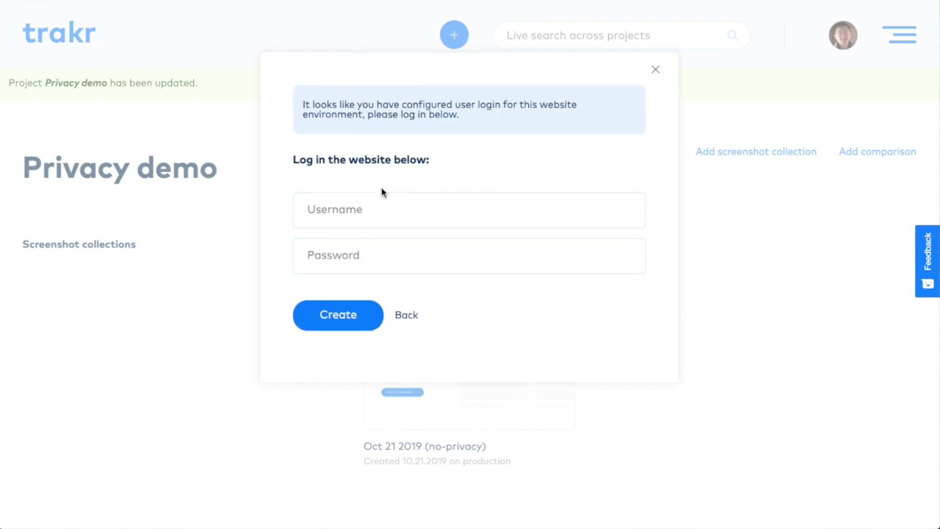
Step: Fill in the website login's username and the account password, and create the screenshot collection
left_click(382, 209)
left_click(323, 293)
left_click(384, 263)
type("••")
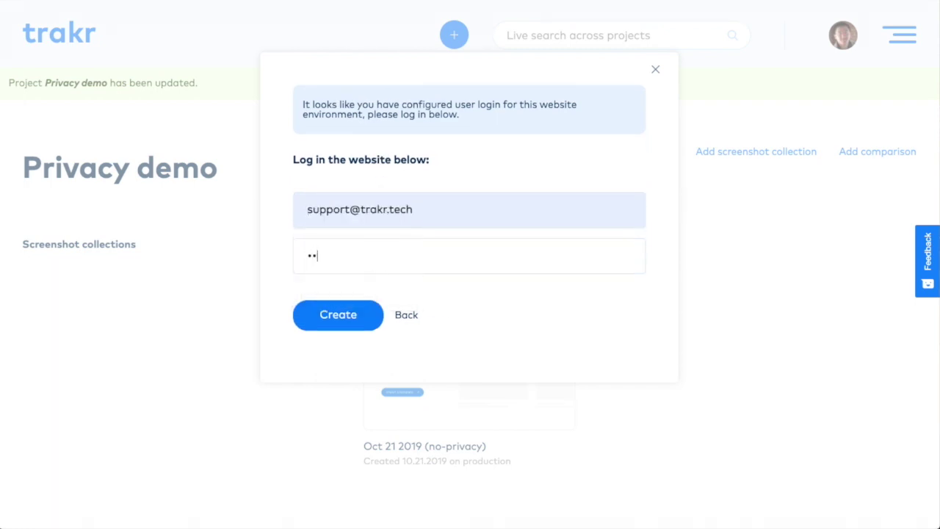
type("•••••••")
left_click(329, 316)
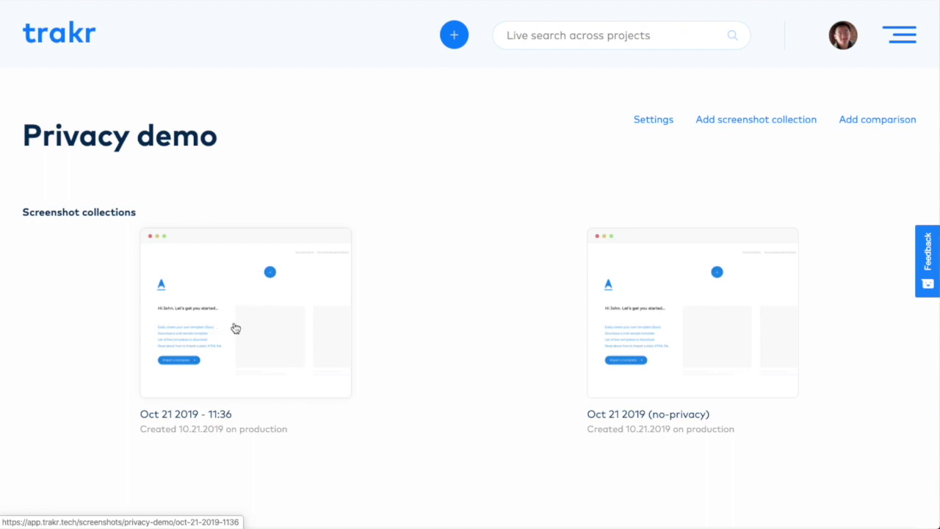
Step: Open the new Oct 21 2019 - 11:36 collection and check its lndr.co home and users/connections screenshots for masked personal data
left_click(251, 302)
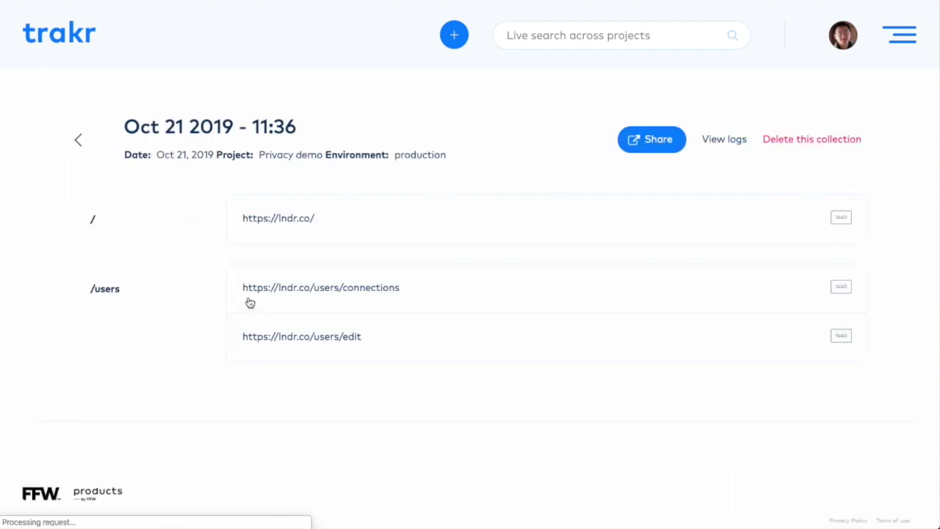
left_click(842, 221)
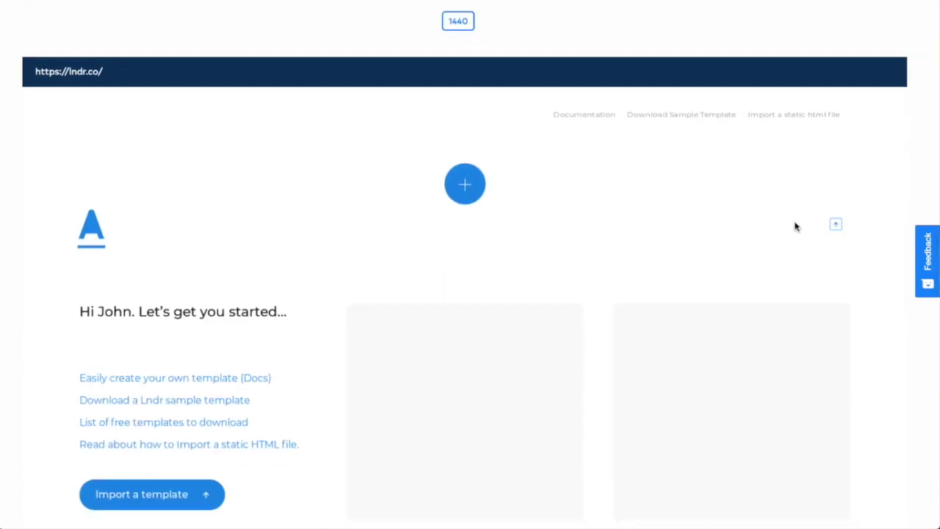
scroll(766, 213, "up", 3)
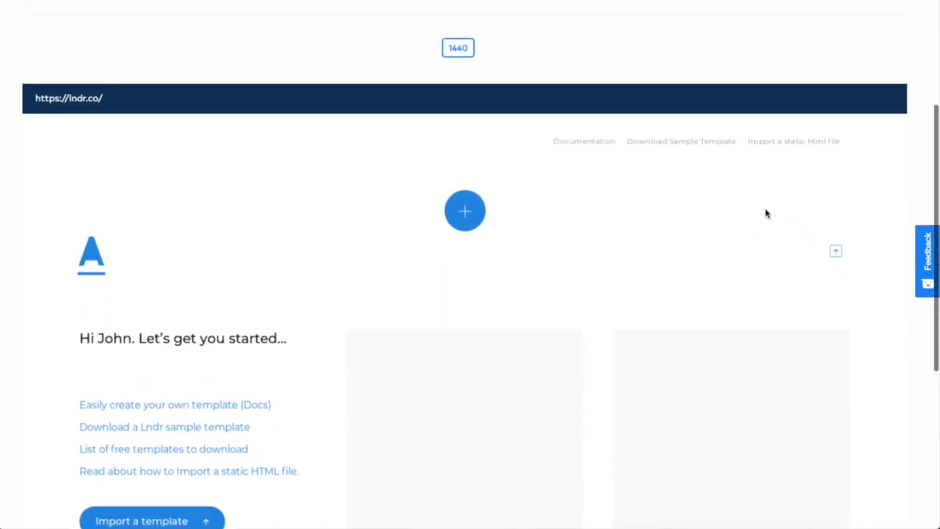
left_click(561, 61)
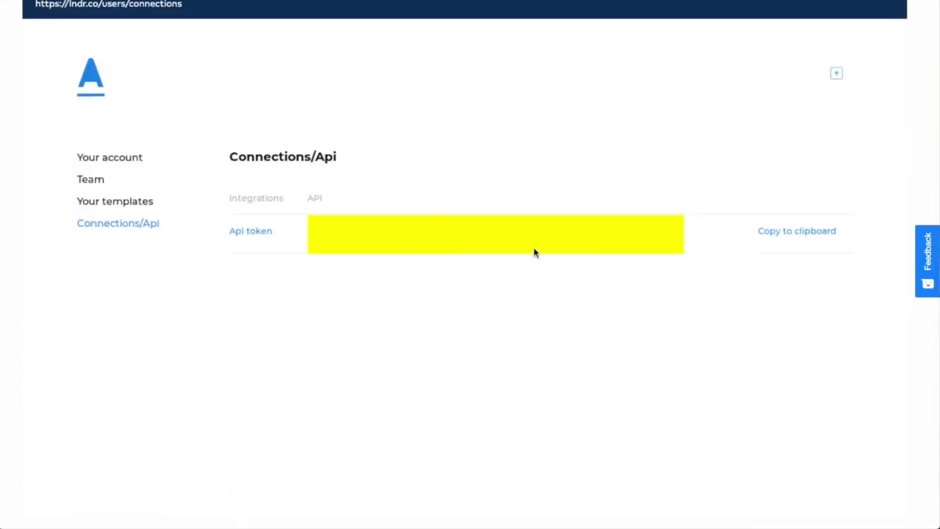
scroll(368, 229, "up", 5)
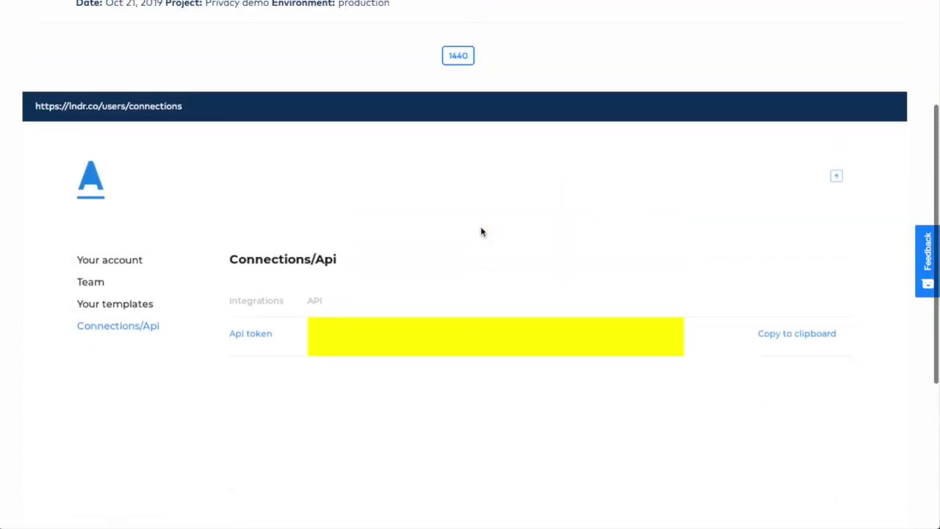
Step: Examine the collection's users/edit screenshot for masking of the profile's first name, last name and email fields
left_click(540, 108)
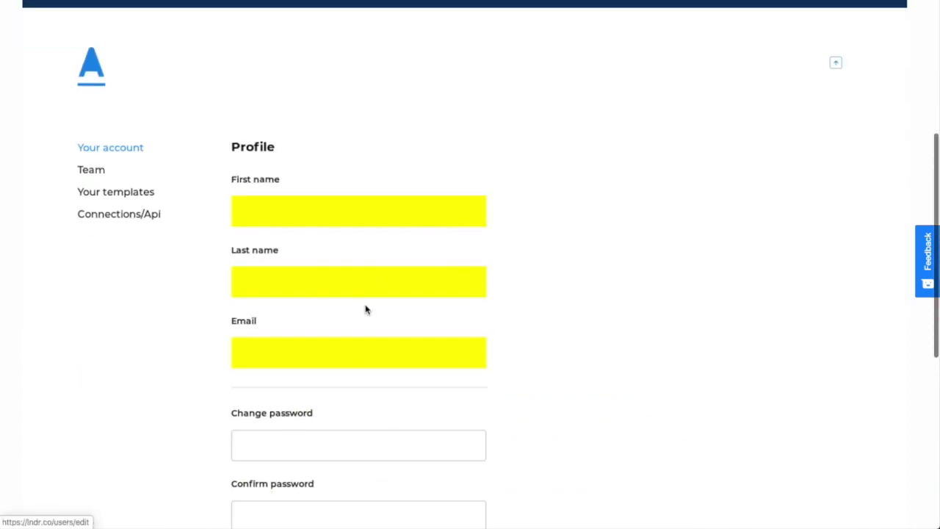
scroll(204, 365, "down", 4)
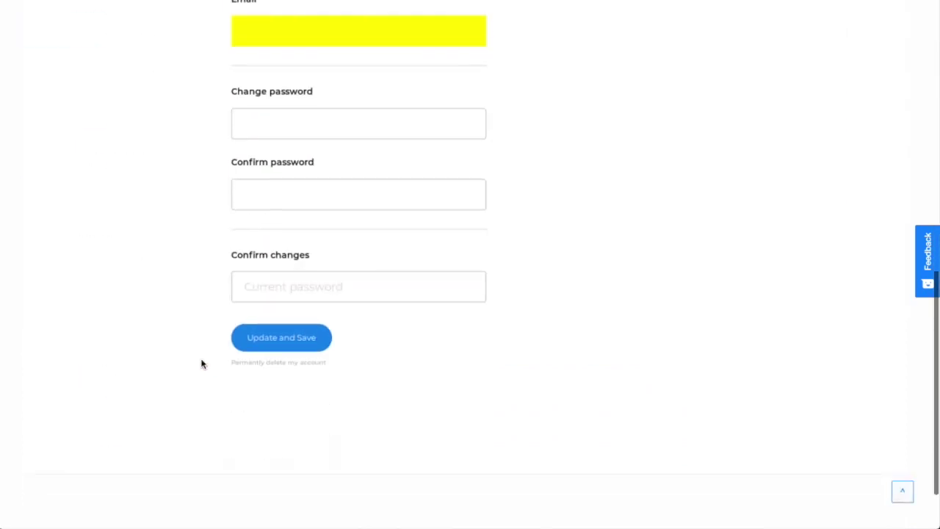
scroll(203, 365, "up", 9)
scroll(203, 365, "down", 7)
scroll(261, 331, "up", 4)
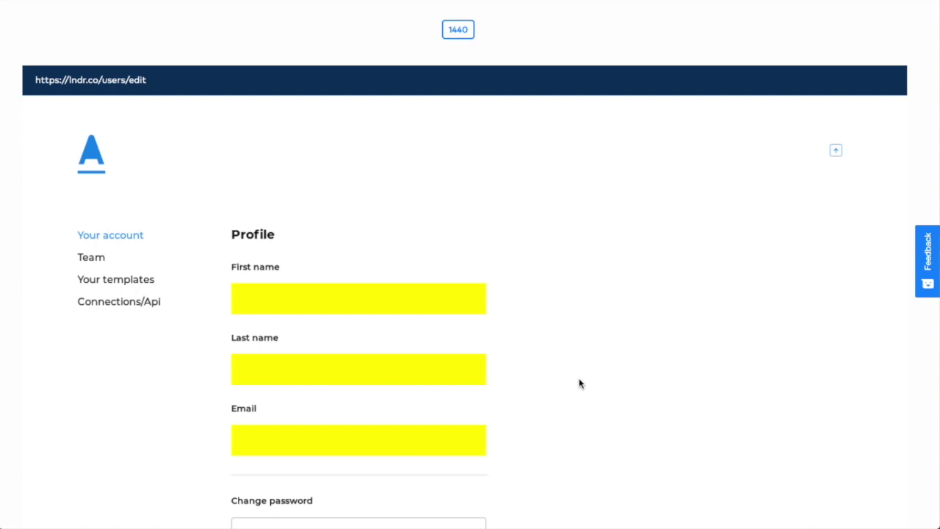
scroll(579, 383, "down", 3)
scroll(580, 383, "up", 3)
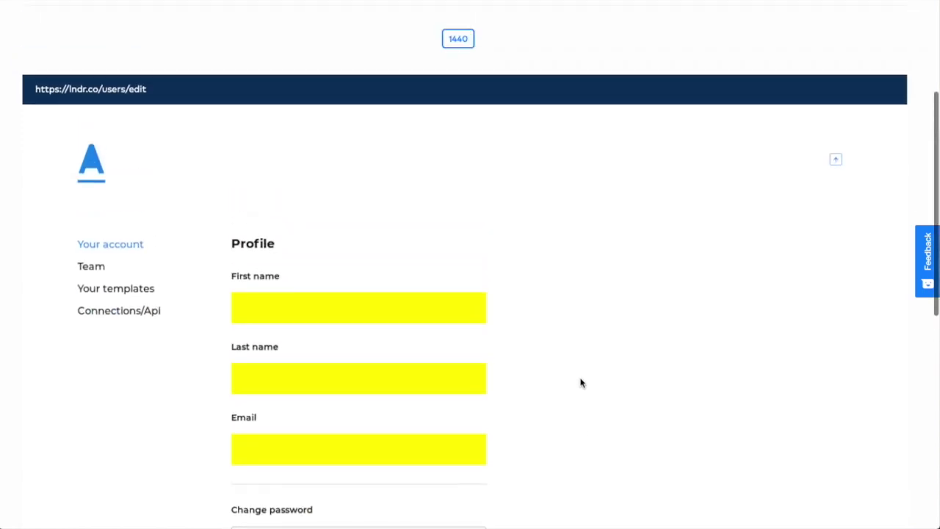
scroll(510, 301, "up", 3)
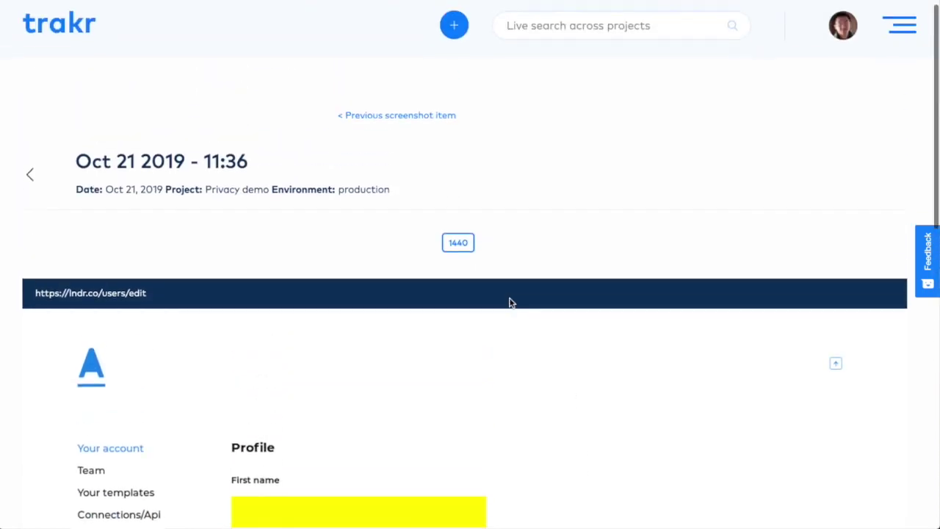
scroll(514, 303, "down", 4)
scroll(518, 305, "up", 2)
scroll(519, 305, "up", 2)
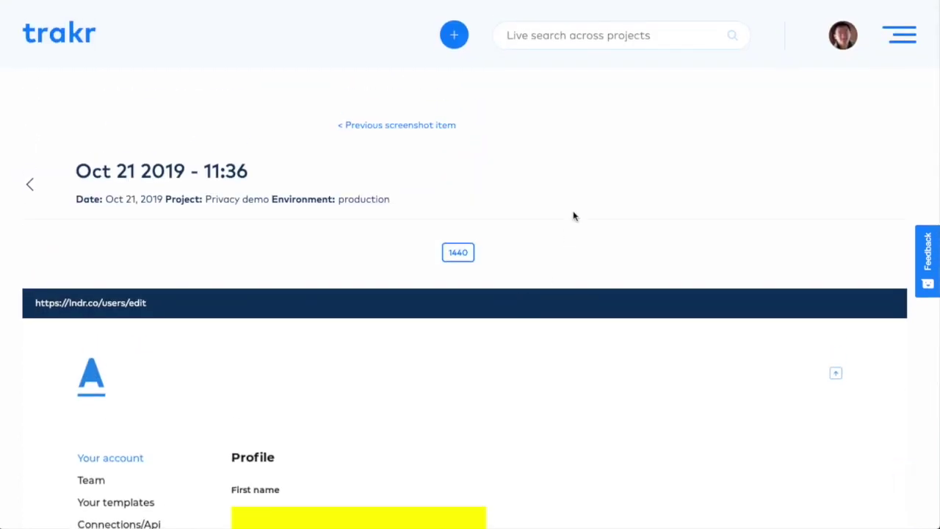